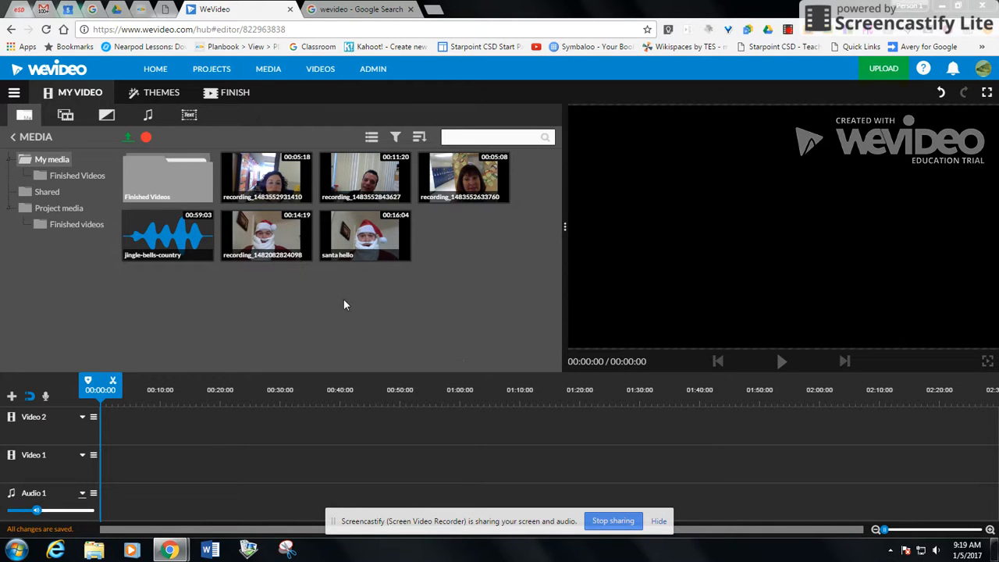
pyautogui.click(270, 181)
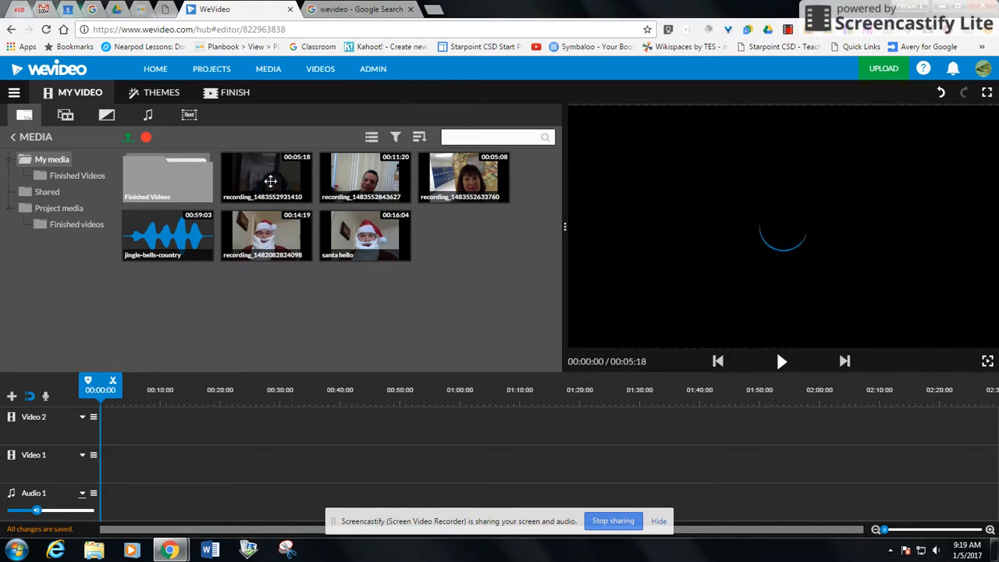
pyautogui.moveTo(270, 181); pyautogui.dragTo(115, 469)
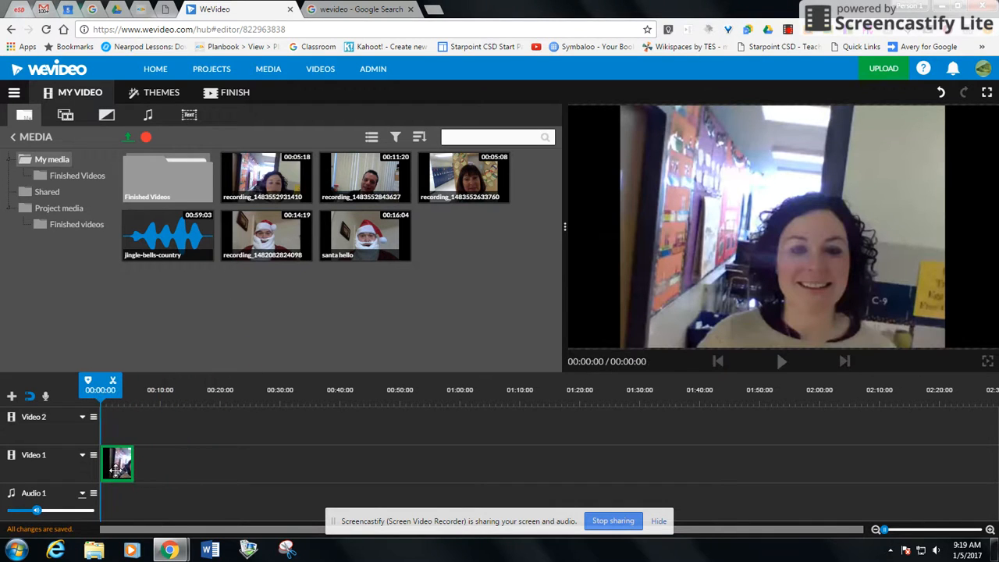
pyautogui.moveTo(387, 177); pyautogui.dragTo(156, 468)
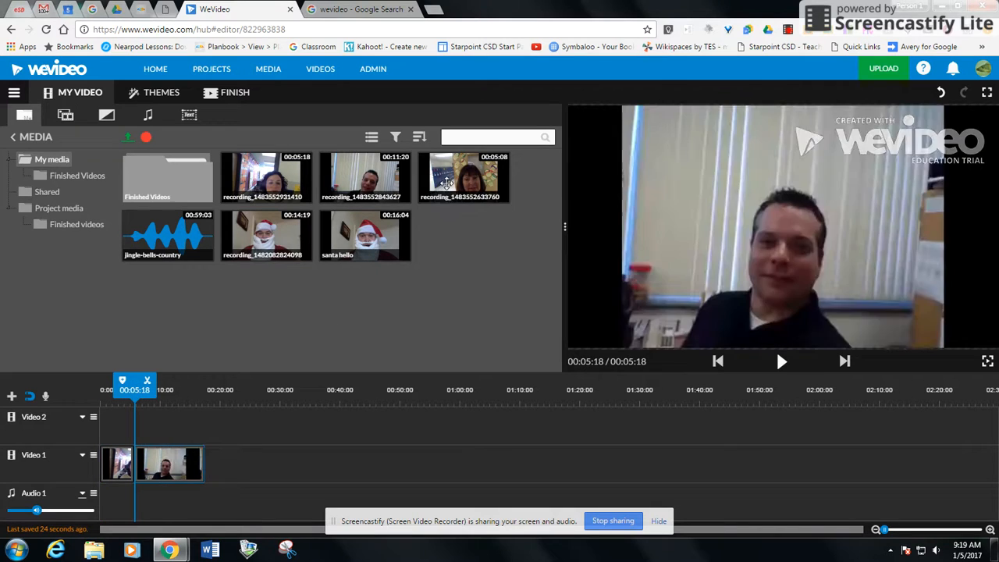
pyautogui.moveTo(446, 181); pyautogui.dragTo(148, 465)
pyautogui.moveTo(283, 469); pyautogui.dragTo(193, 466)
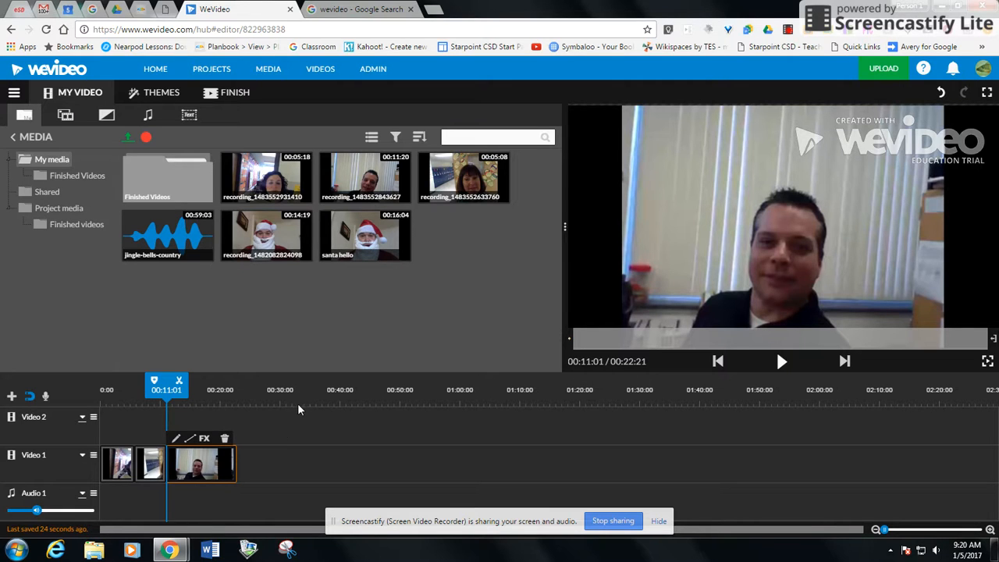
# - Add a Subtitle 1 graphic at the start of Video 2 and replace its sample text with the speaker's title and surname
pyautogui.click(192, 115)
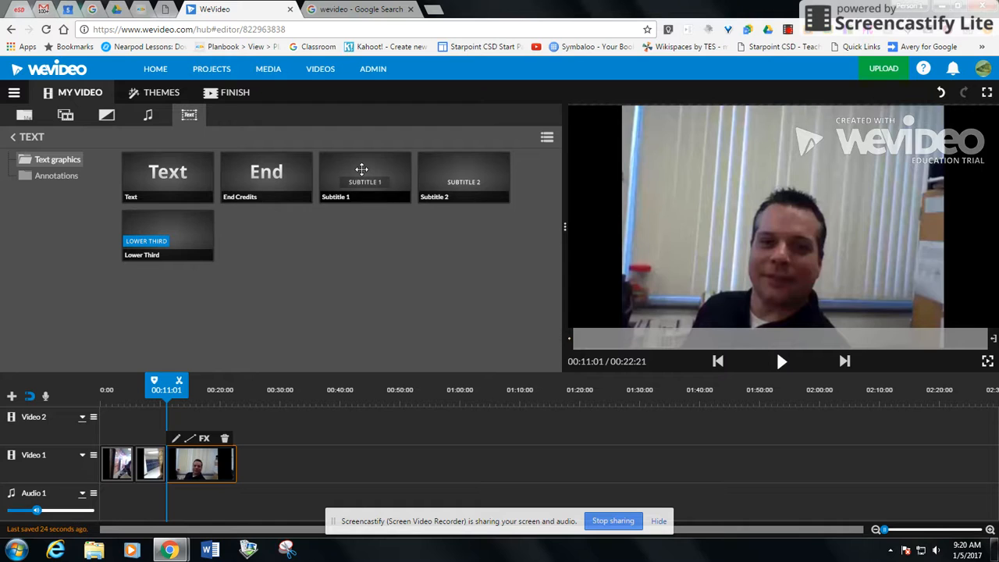
pyautogui.moveTo(361, 169); pyautogui.dragTo(121, 429)
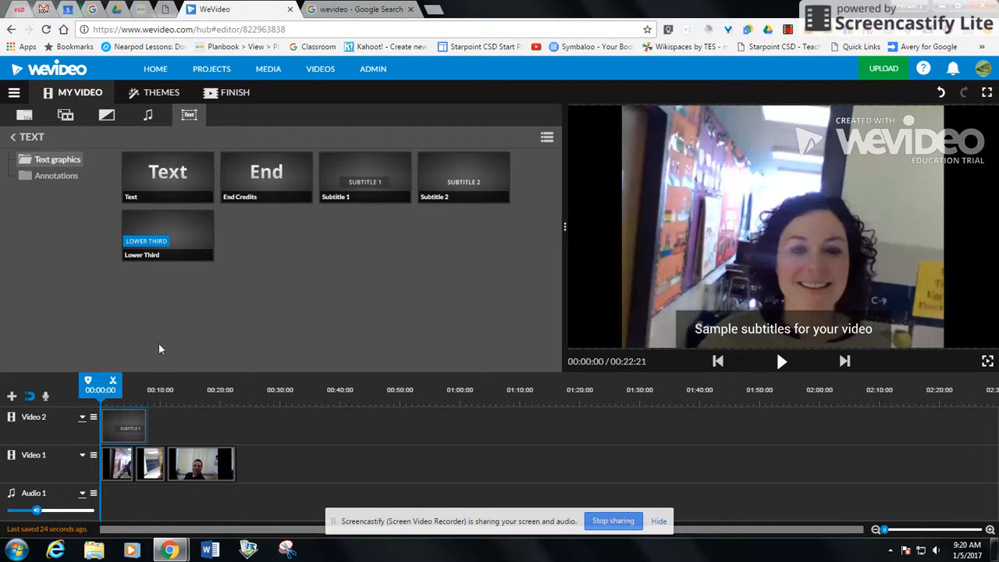
pyautogui.doubleClick(121, 419)
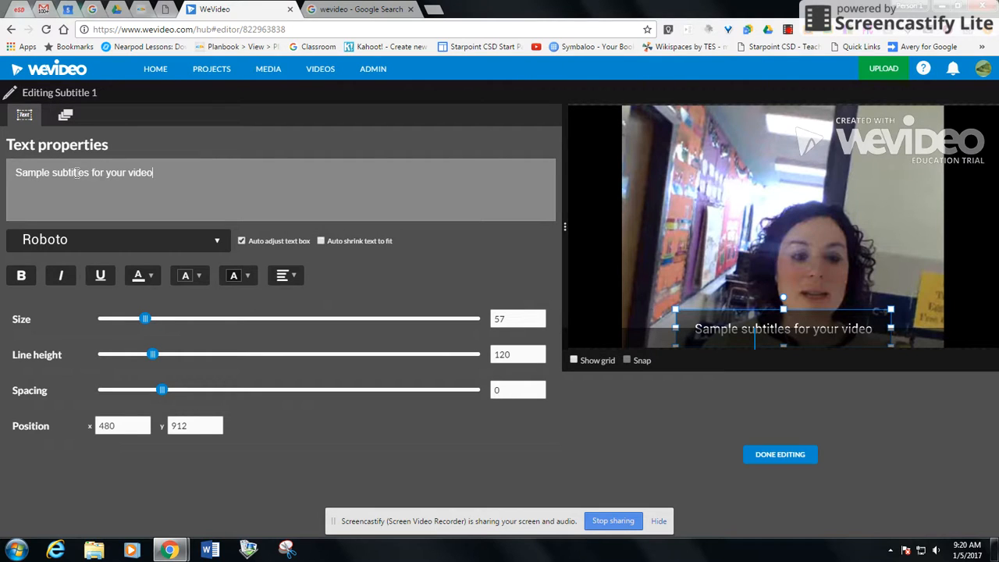
pyautogui.moveTo(153, 173); pyautogui.dragTo(14, 172)
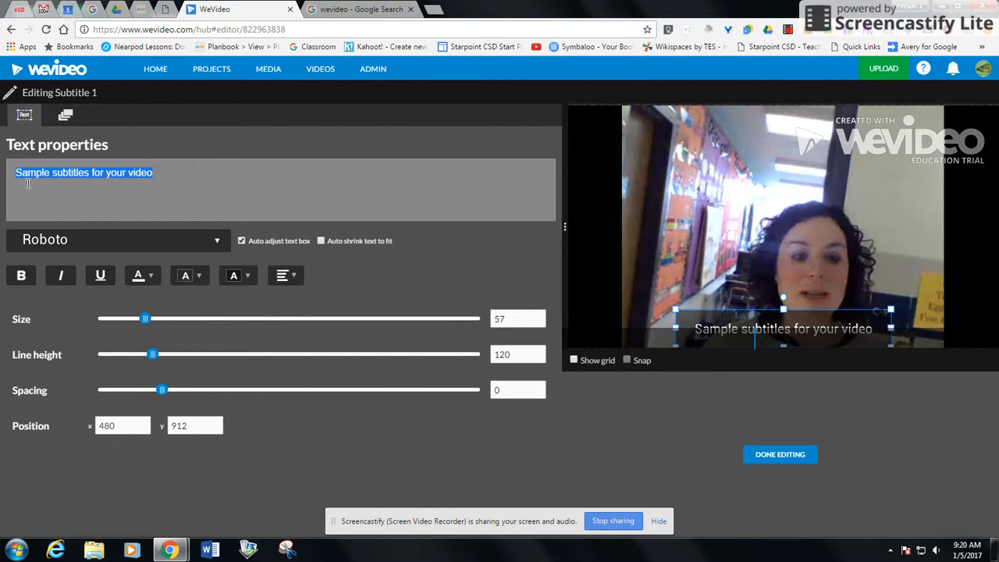
pyautogui.press('BackSpace')
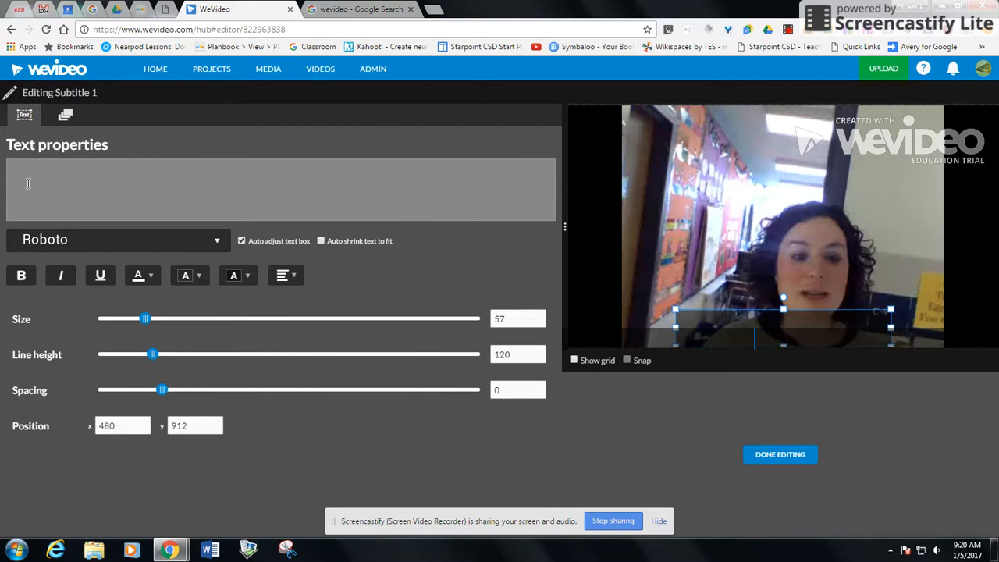
pyautogui.write('Mr')
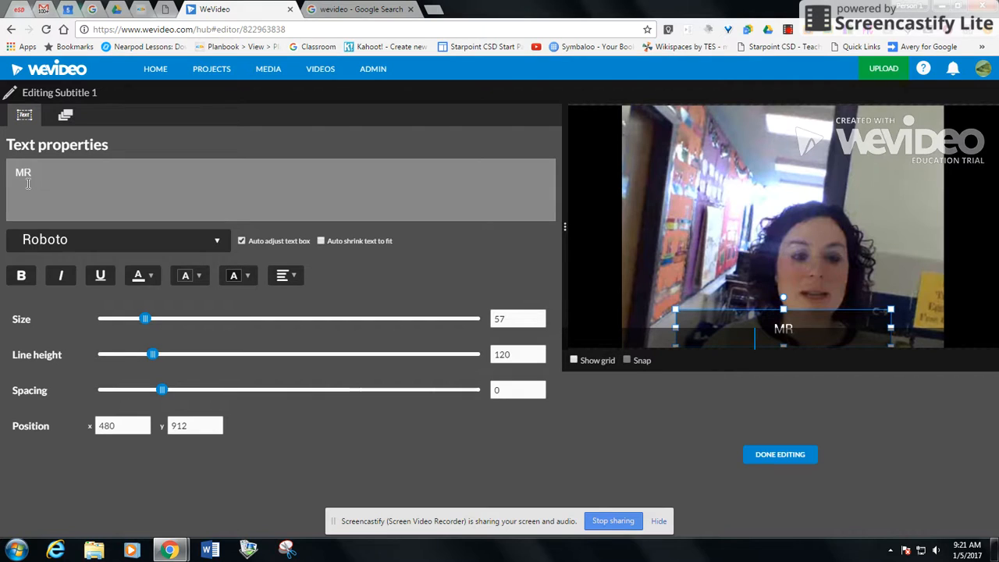
pyautogui.write('s. Mert')
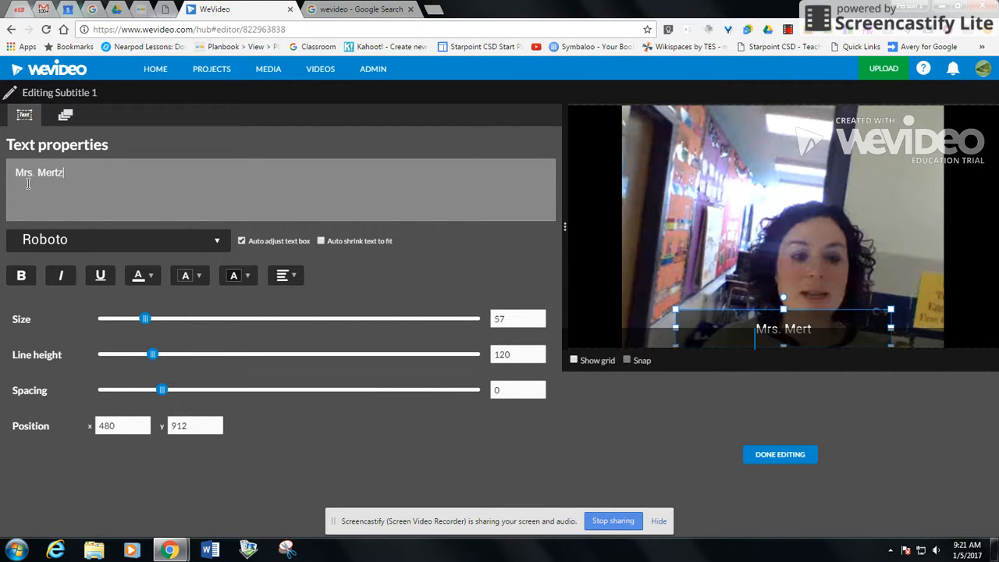
pyautogui.write('z')
# - Move the subtitle above the speaker's head, to about x 476, y 161, and enlarge its text to size 134
pyautogui.moveTo(826, 316); pyautogui.dragTo(823, 166)
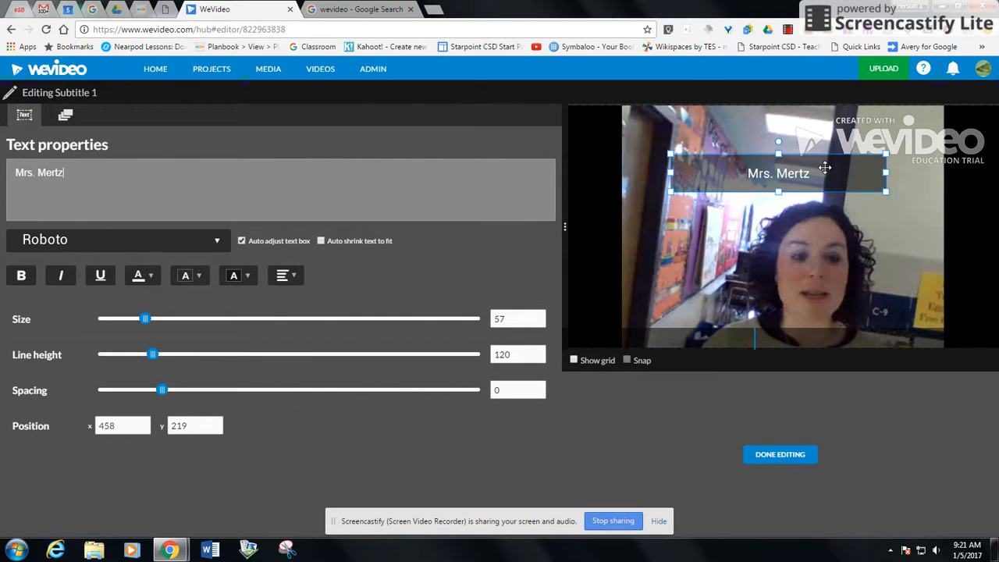
pyautogui.moveTo(825, 167); pyautogui.dragTo(828, 153)
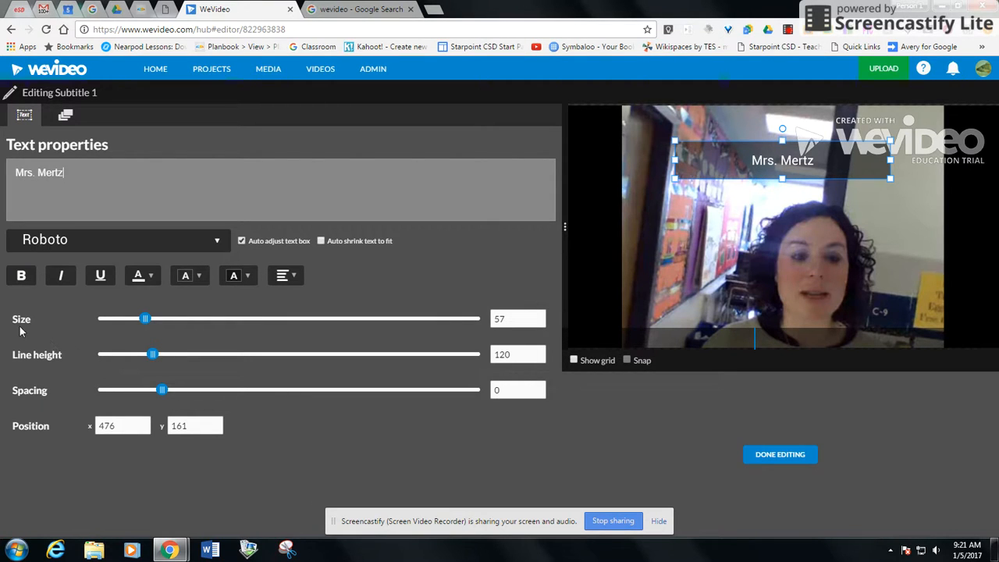
pyautogui.moveTo(146, 320); pyautogui.dragTo(221, 321)
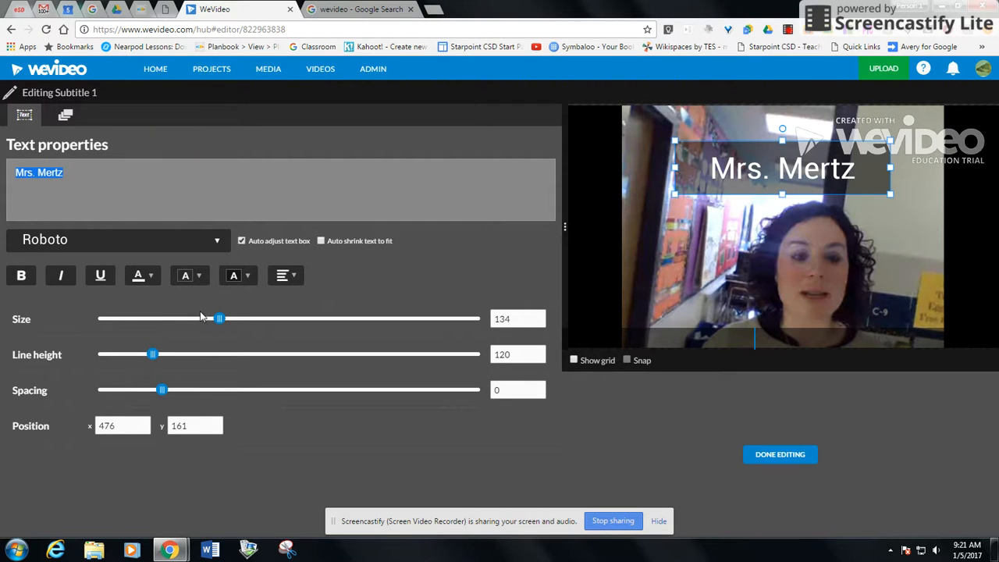
# - Give the subtitle text a dark purple rgb(53, 28, 117) background and its box a black background, and finish editing
pyautogui.click(141, 277)
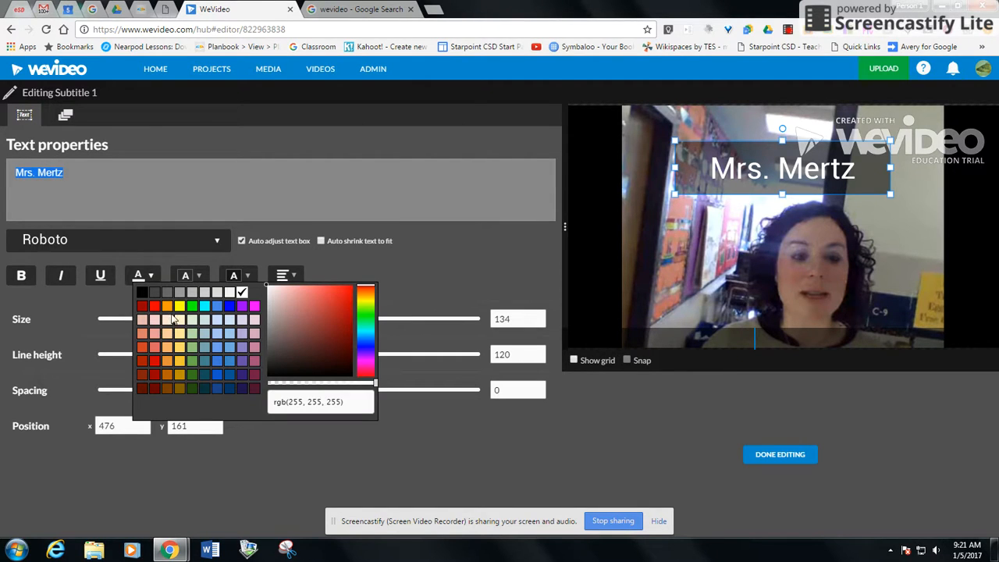
pyautogui.click(231, 277)
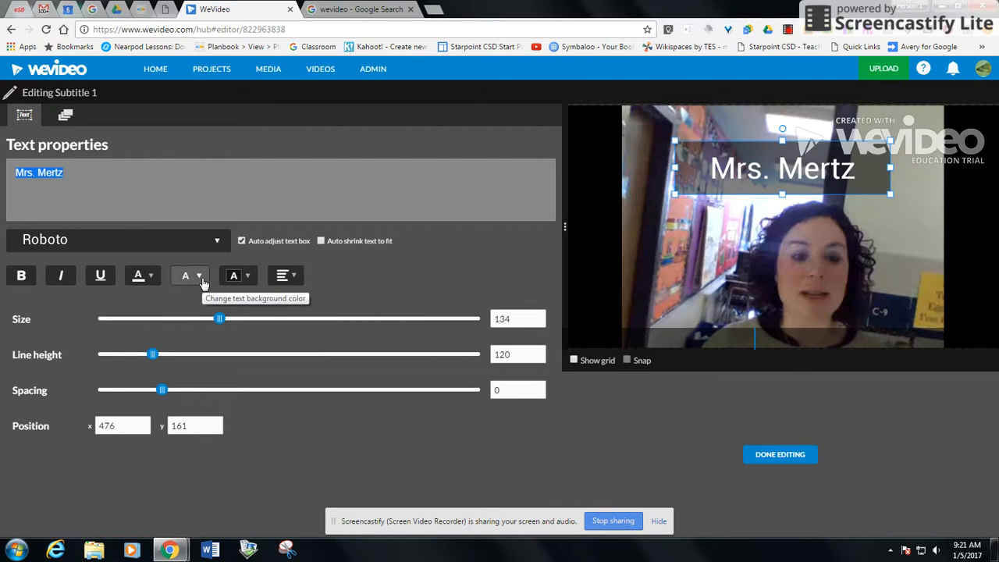
pyautogui.click(200, 278)
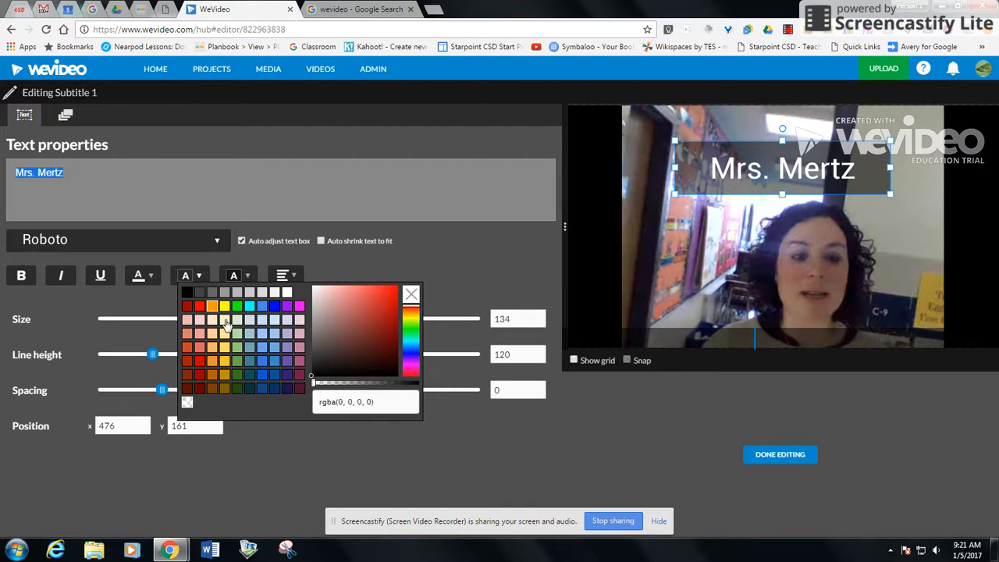
pyautogui.click(286, 375)
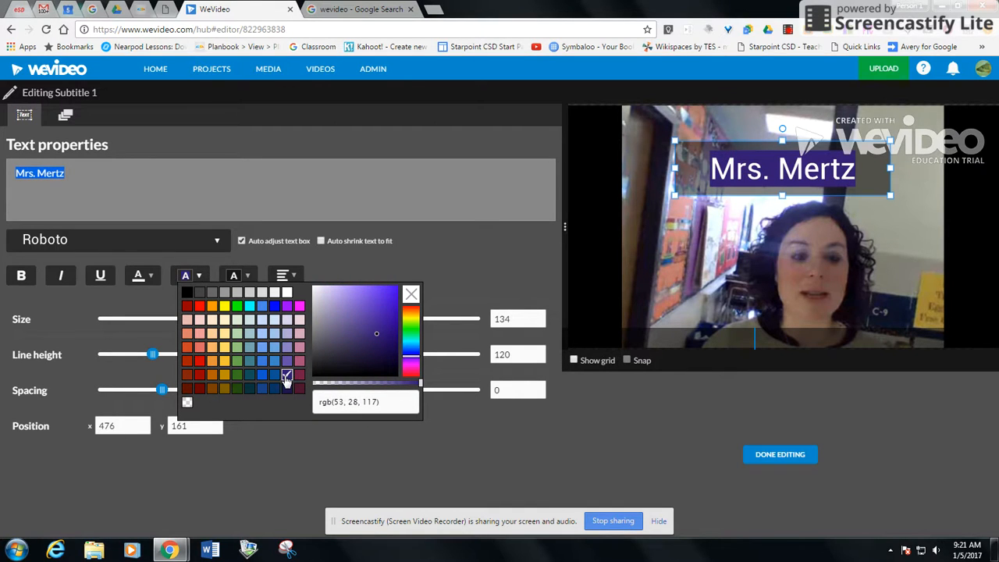
pyautogui.click(282, 256)
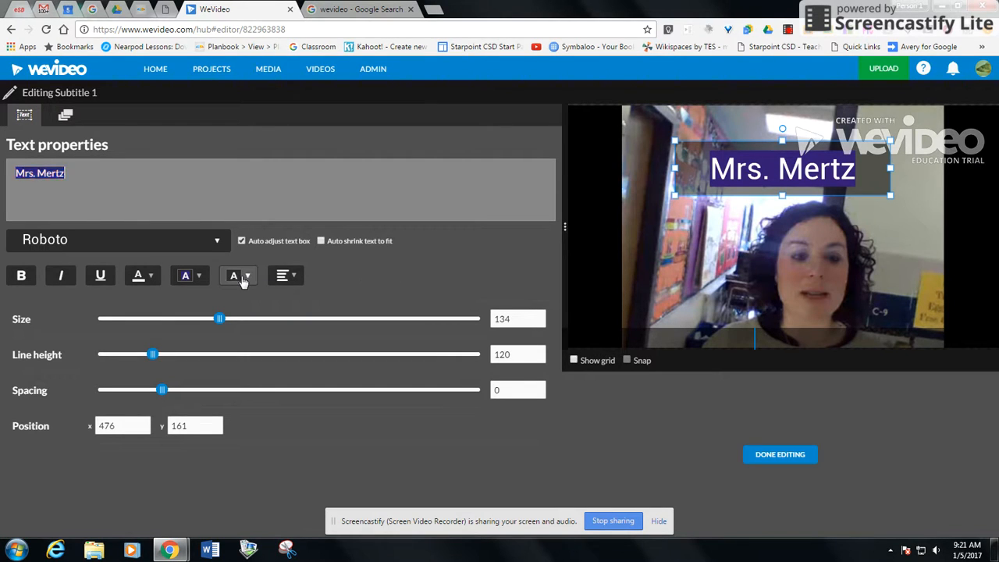
pyautogui.click(242, 279)
pyautogui.click(236, 291)
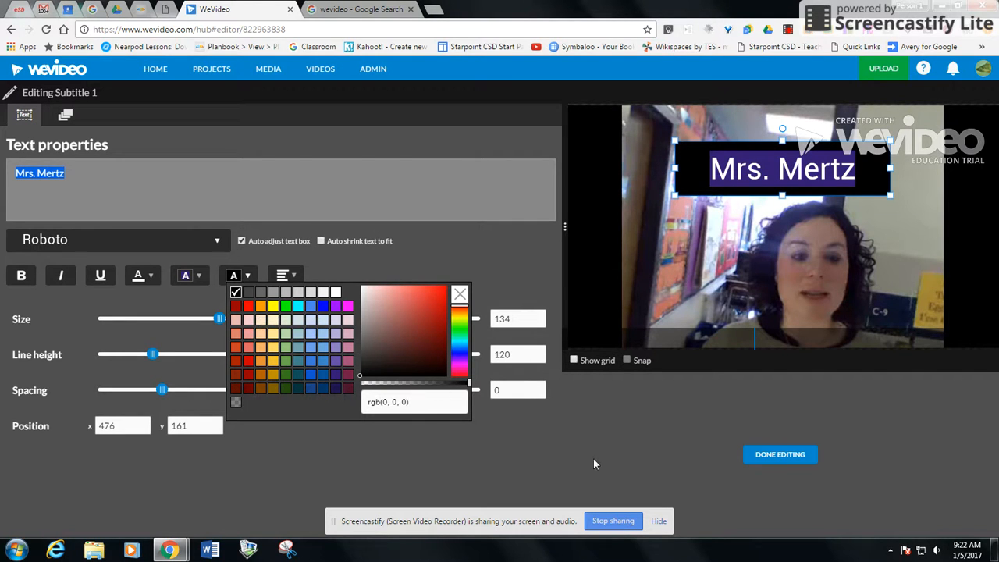
pyautogui.click(771, 459)
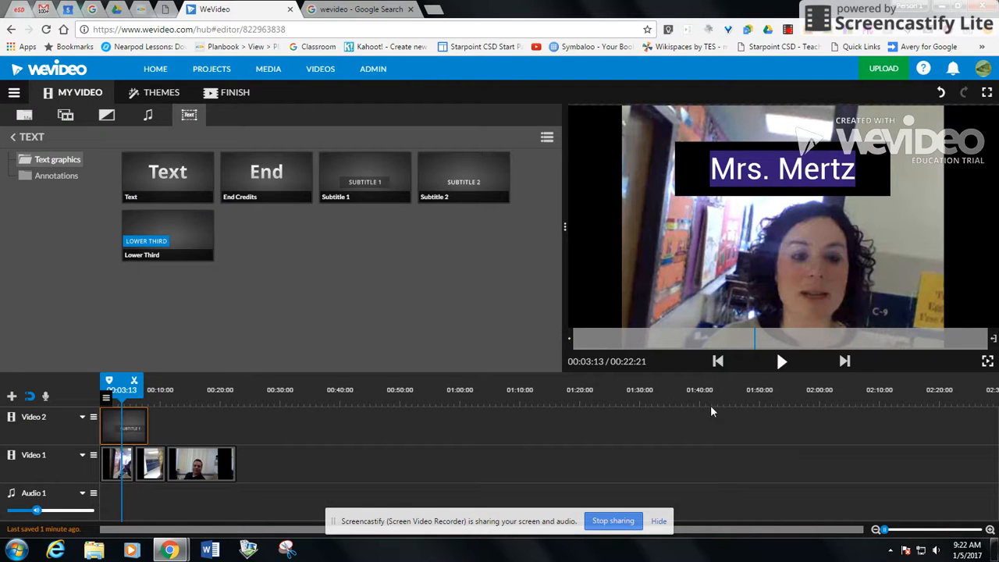
# - Play the video from the beginning to check how long the subtitle stays on screen
pyautogui.moveTo(123, 384); pyautogui.dragTo(102, 382)
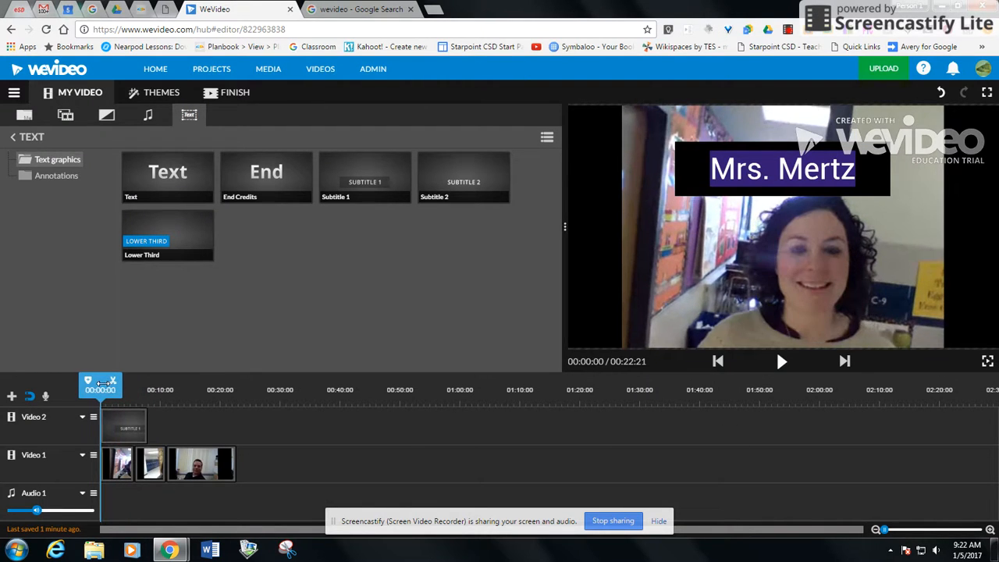
pyautogui.click(781, 362)
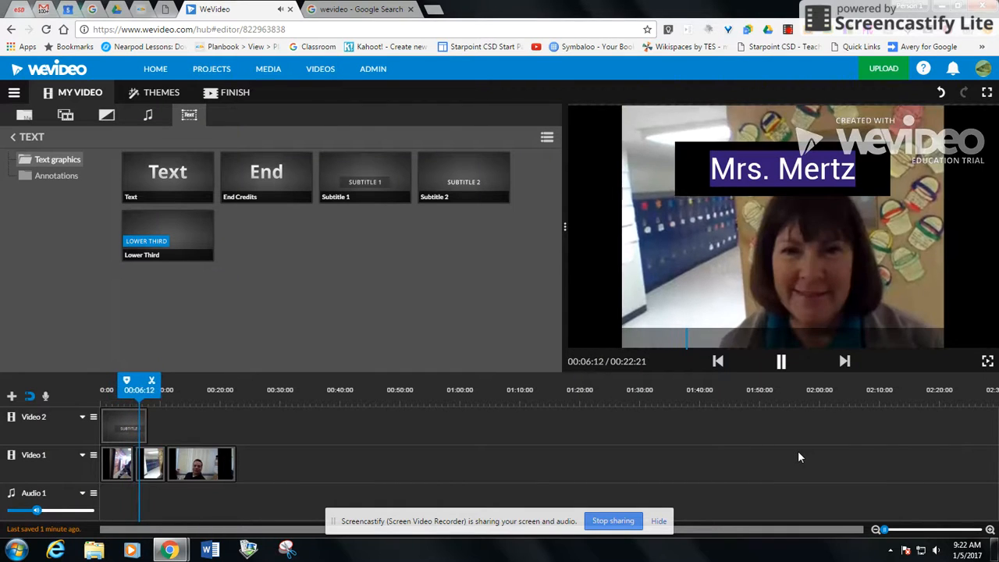
pyautogui.click(781, 362)
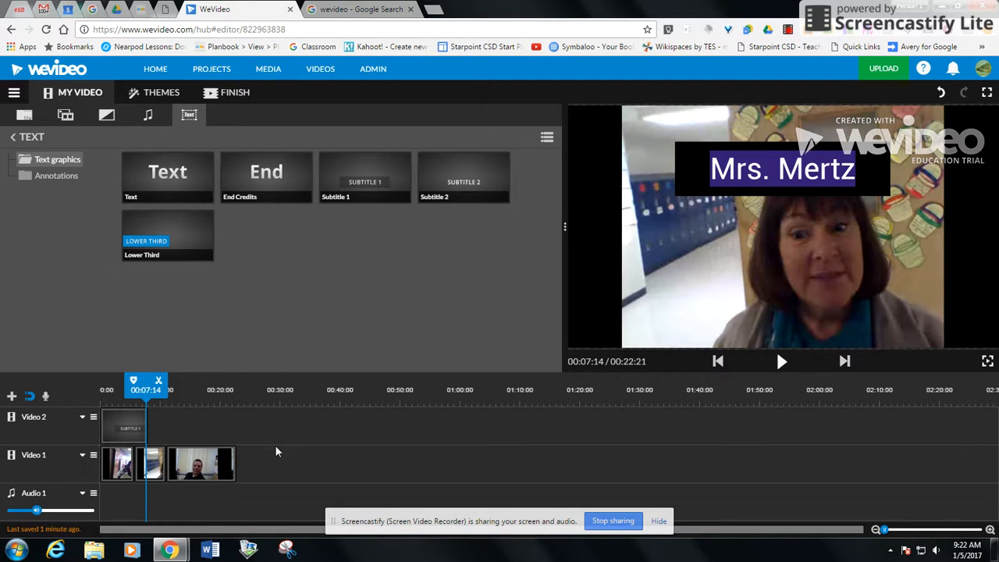
# - Shorten the subtitle on Video 2 so it ends with the first clip, at about 00:05:18
pyautogui.moveTo(146, 383); pyautogui.dragTo(131, 388)
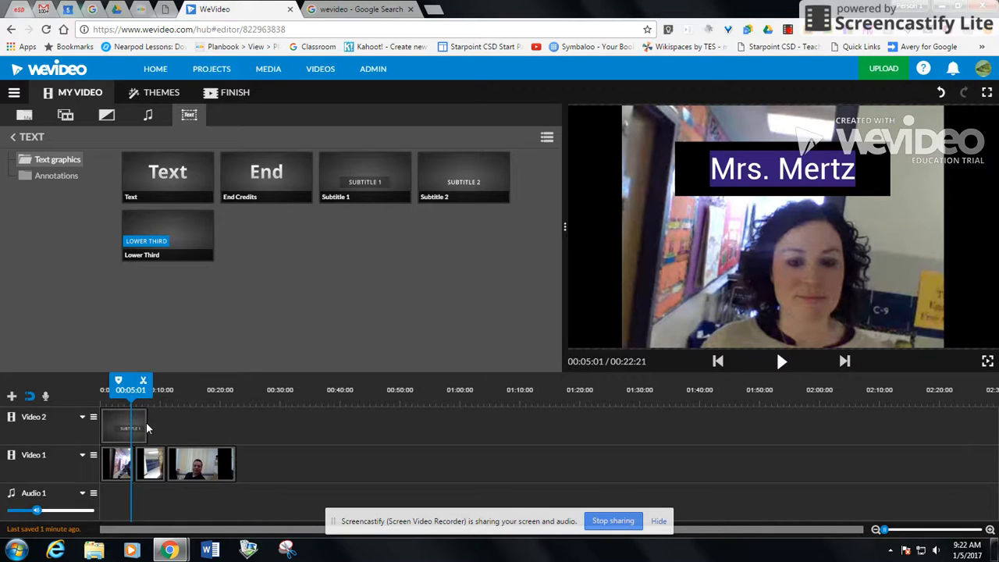
pyautogui.click(146, 422)
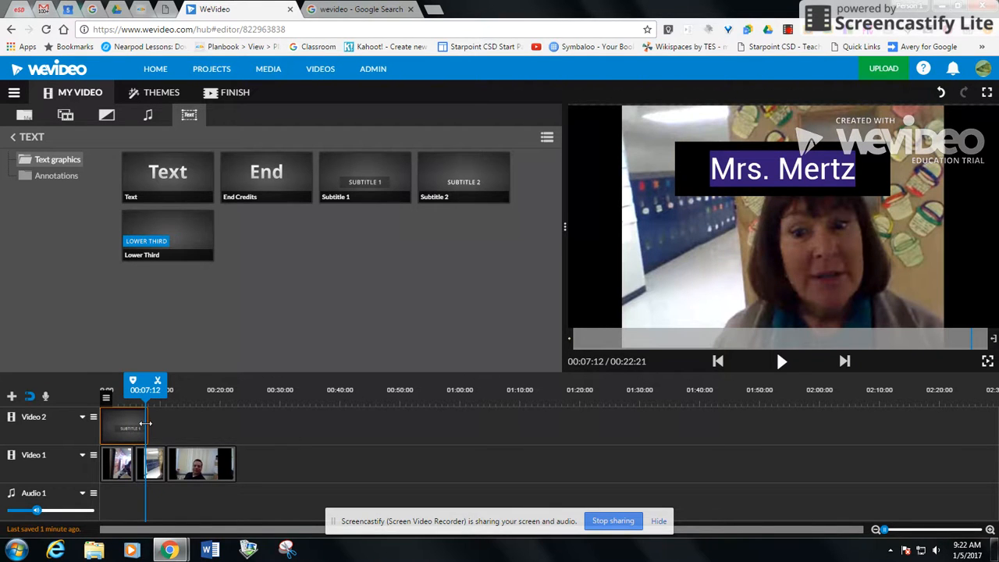
pyautogui.moveTo(146, 422); pyautogui.dragTo(137, 425)
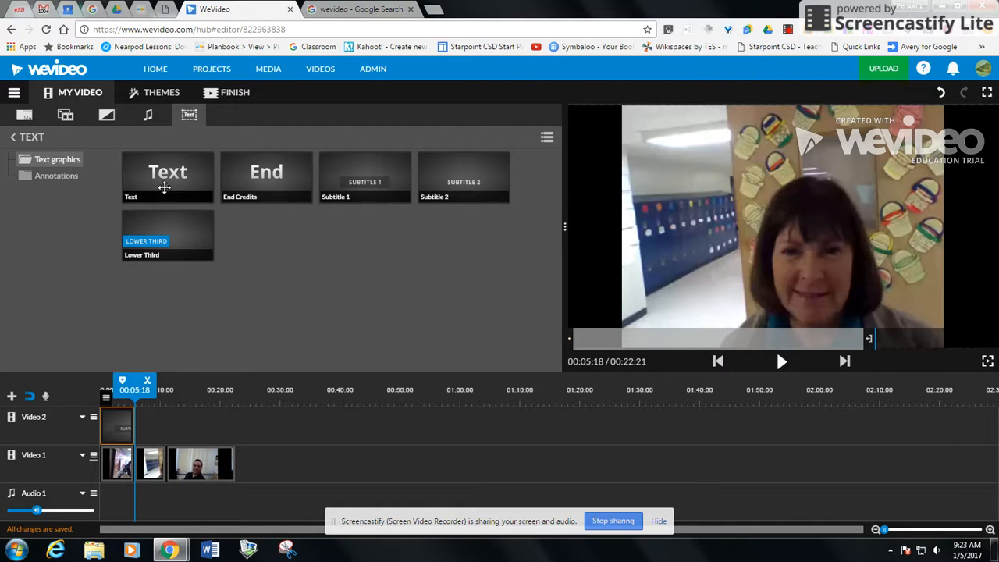
# - Add a Text title on Video 2 above the third clip, replacing its sample text with "I nedd teh gun becasu" and filler characters
pyautogui.moveTo(163, 187); pyautogui.dragTo(184, 433)
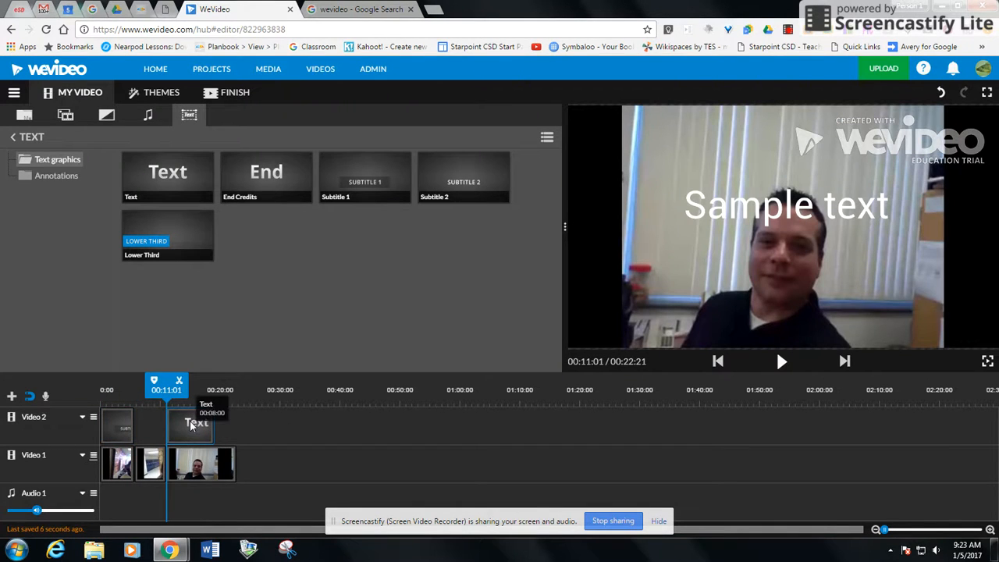
pyautogui.doubleClick(190, 421)
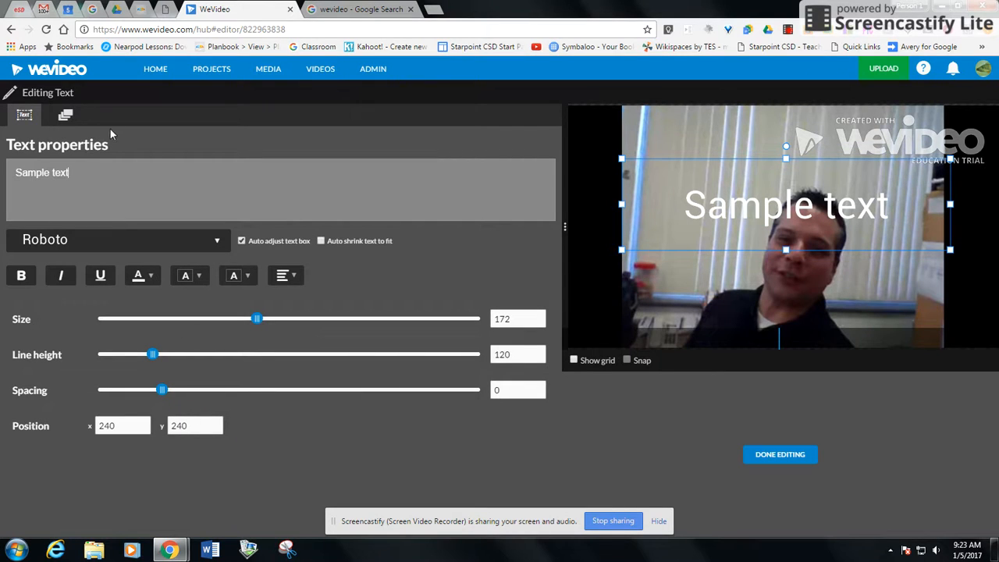
pyautogui.moveTo(73, 178); pyautogui.dragTo(14, 177)
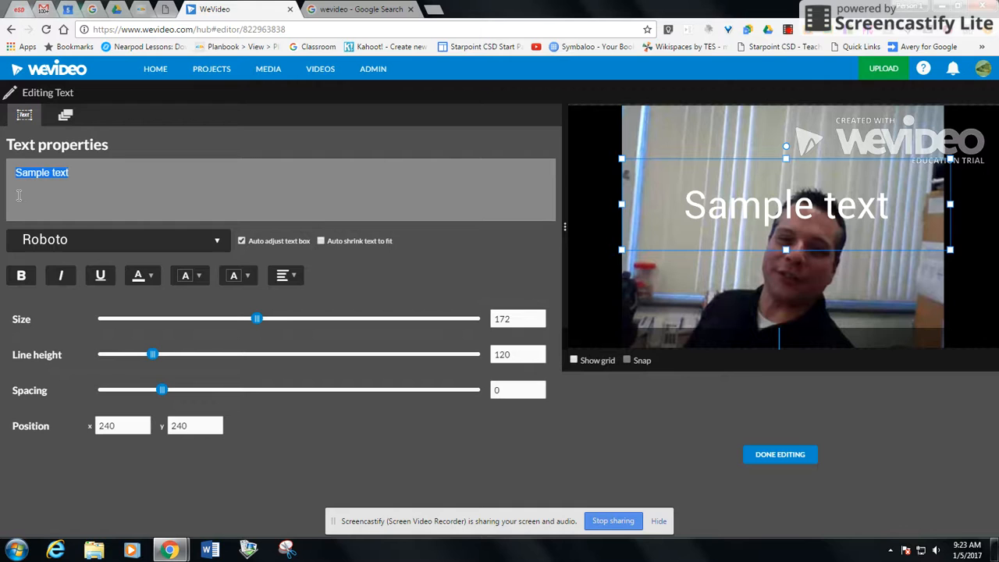
pyautogui.write('I nedd teh ')
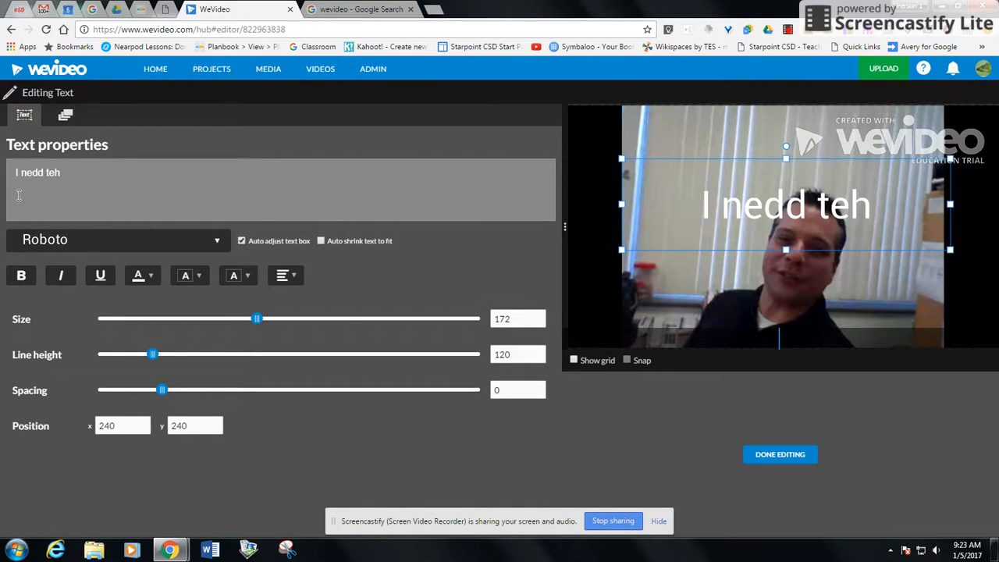
pyautogui.write('gun beca')
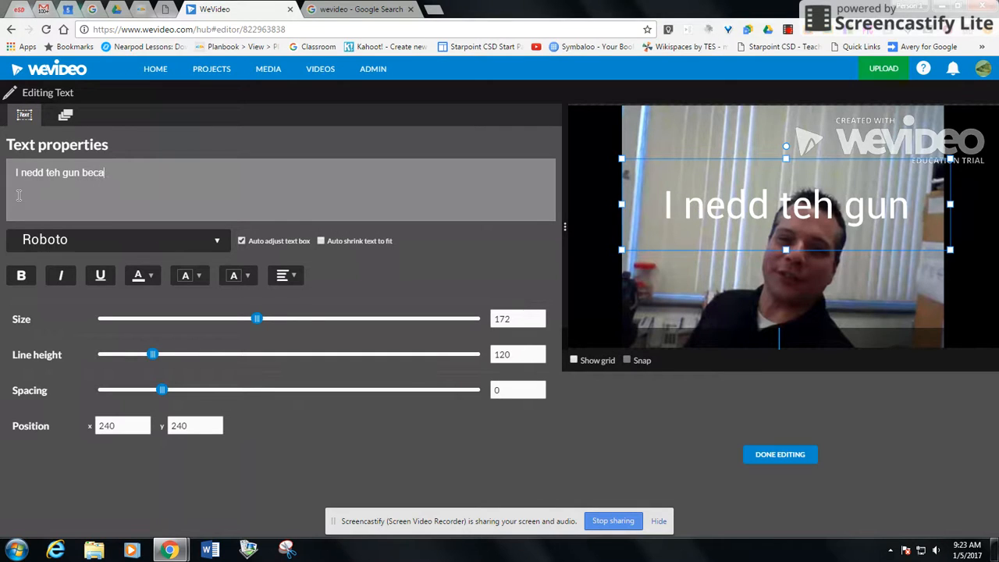
pyautogui.write('su////vpapoiafgpjadsfpgjpadj')
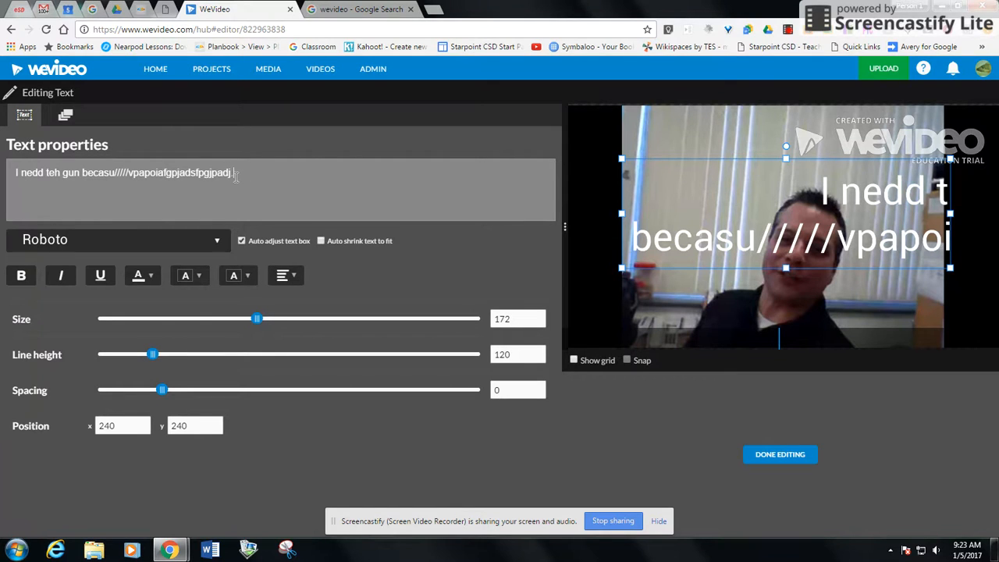
# - Replace the title's garbled wording and fix the spelling of "need" so it reads "I need the gun becasue I like it."
pyautogui.moveTo(236, 173); pyautogui.dragTo(85, 180)
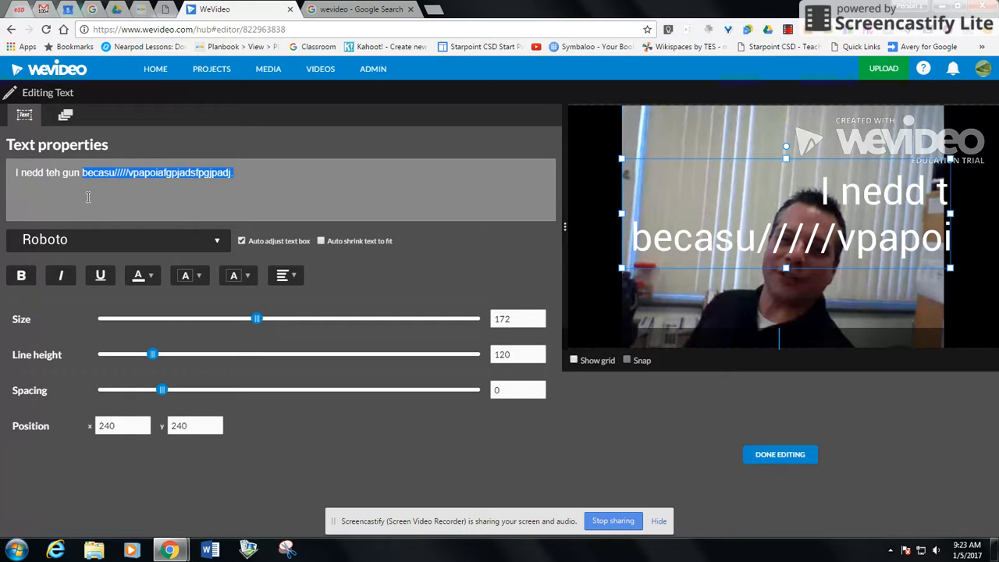
pyautogui.press('BackSpace')
pyautogui.press('BackSpace')
pyautogui.press('BackSpace')
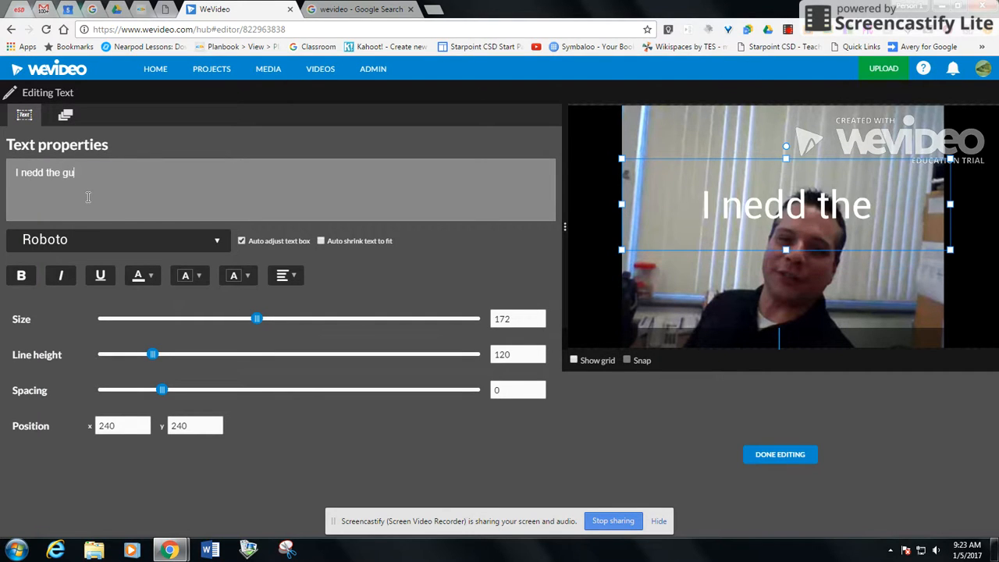
pyautogui.write('ecasue I like')
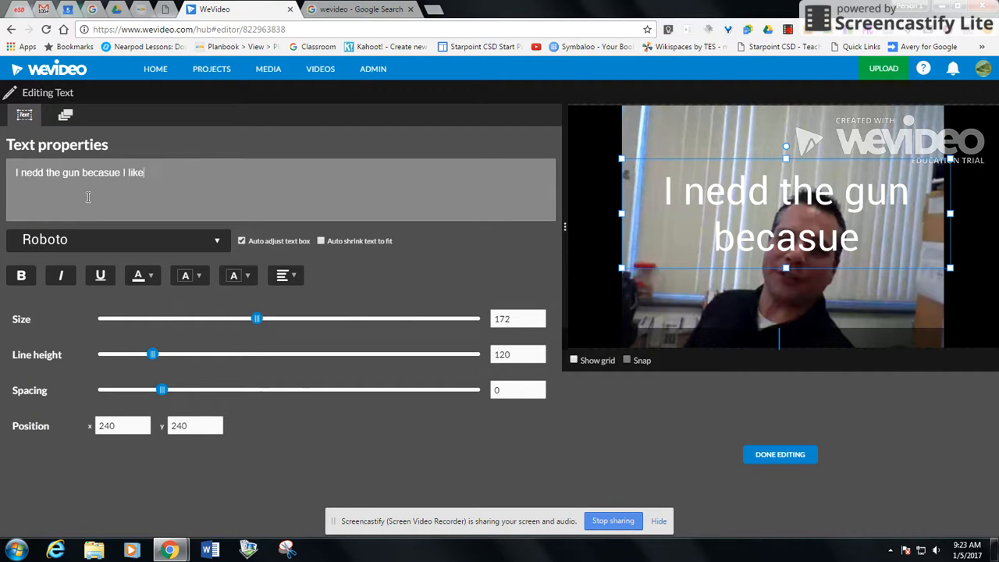
pyautogui.write(' it.')
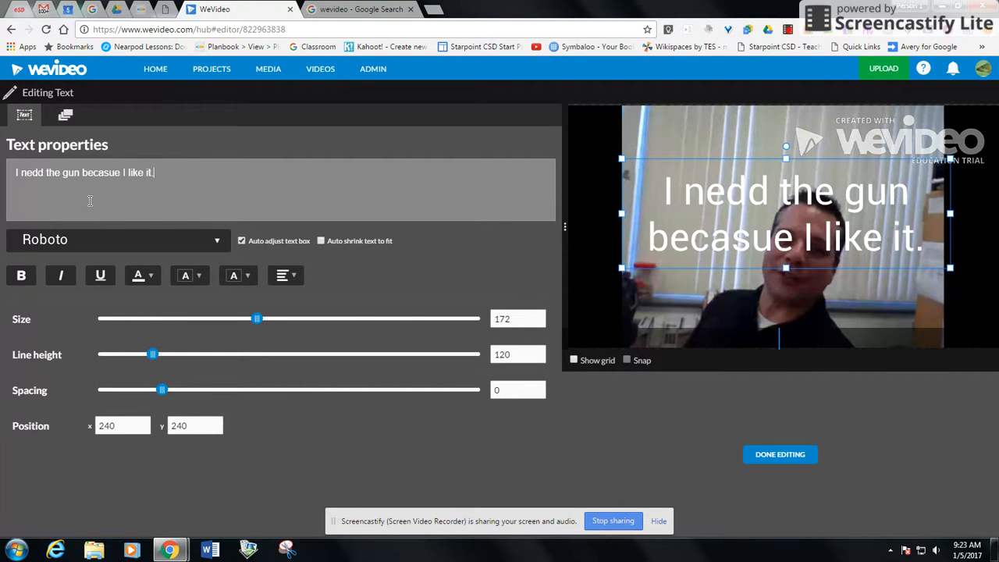
pyautogui.click(36, 185)
pyautogui.press('BackSpace')
pyautogui.write('e')
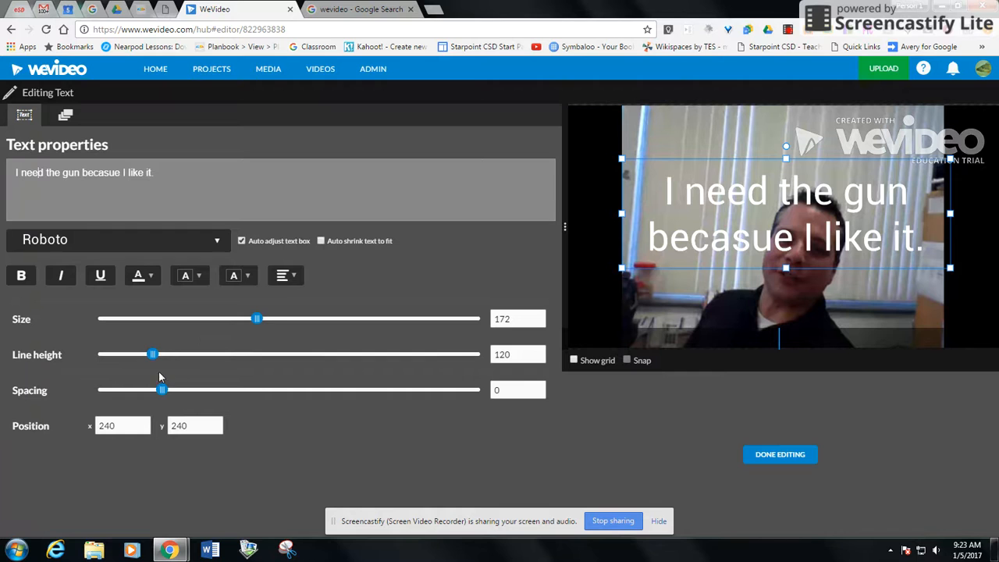
# - Reduce the title's text size to 58 and finish editing
pyautogui.moveTo(257, 318); pyautogui.dragTo(144, 323)
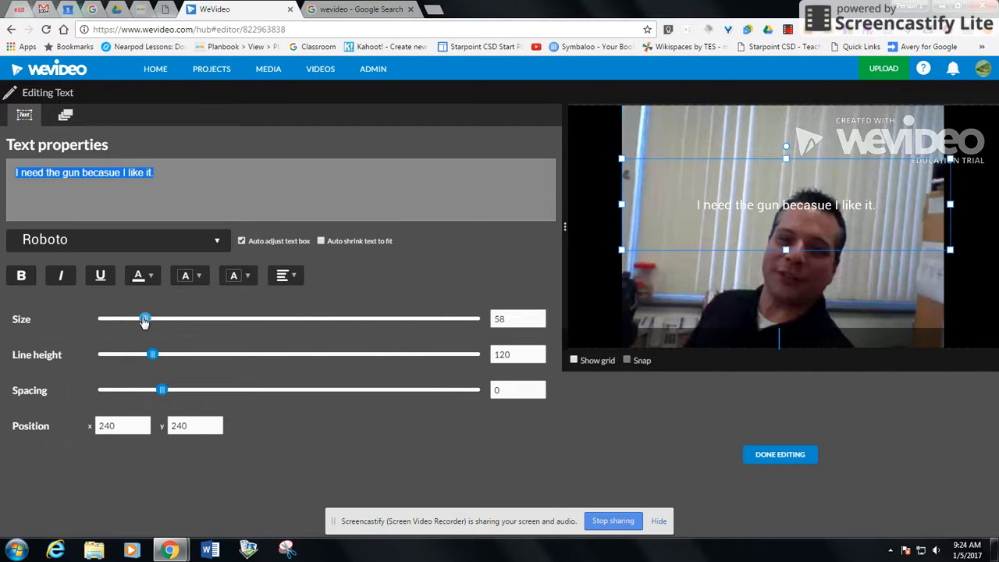
pyautogui.click(755, 454)
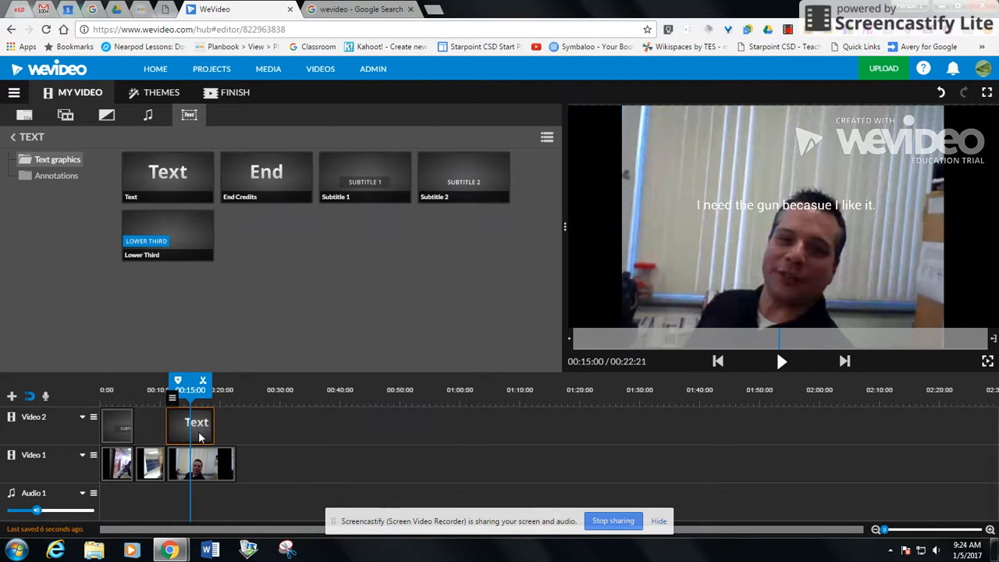
# - Move the Text title on Video 2 to start right after the third clip, at 00:22:21, and play the video from the beginning
pyautogui.moveTo(199, 437); pyautogui.dragTo(269, 432)
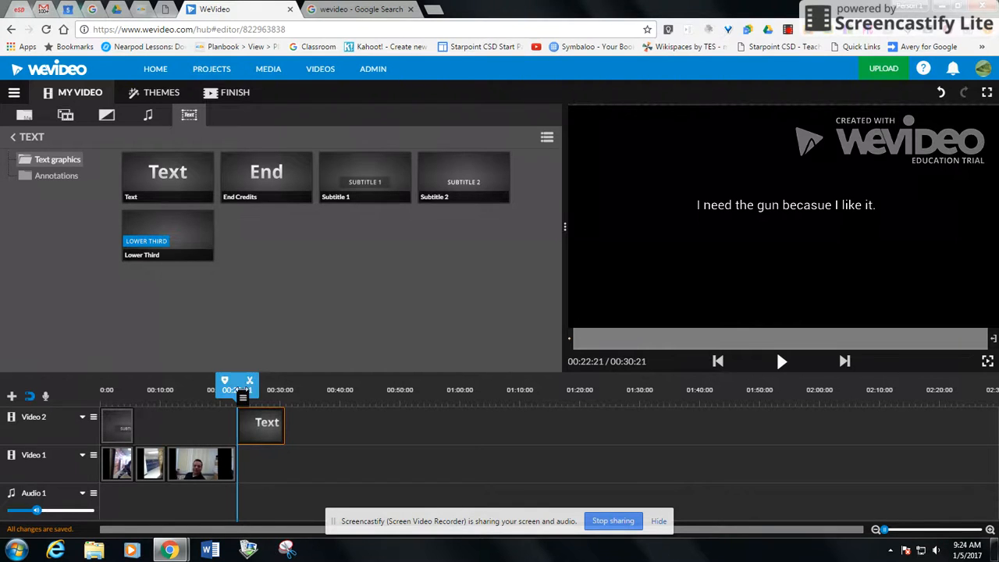
pyautogui.moveTo(226, 382); pyautogui.dragTo(81, 386)
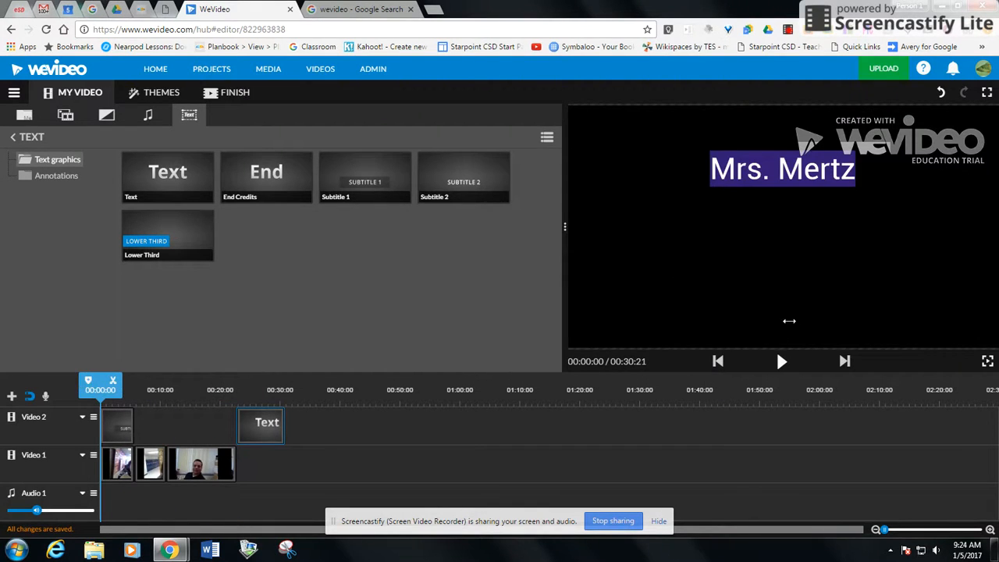
pyautogui.click(780, 360)
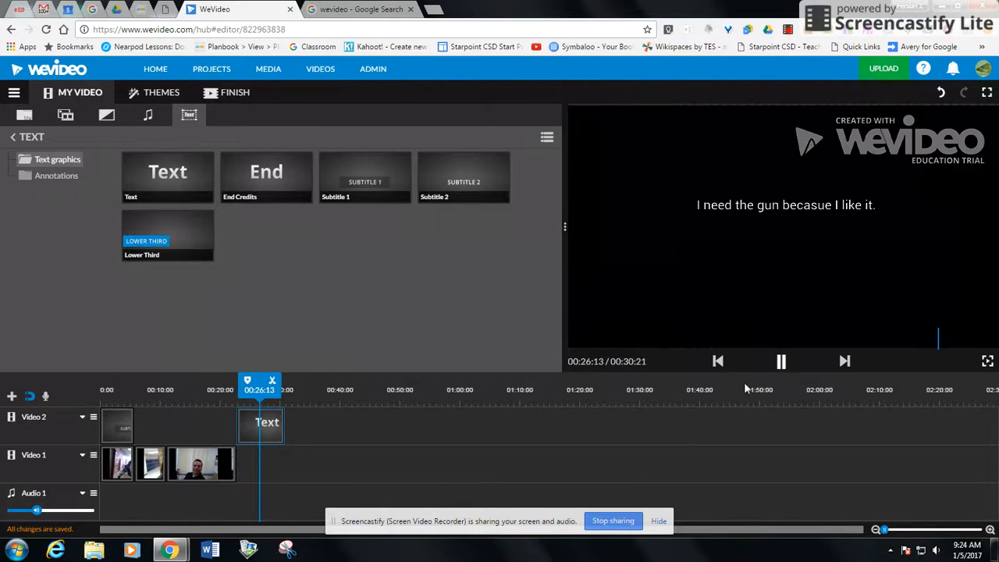
pyautogui.click(781, 362)
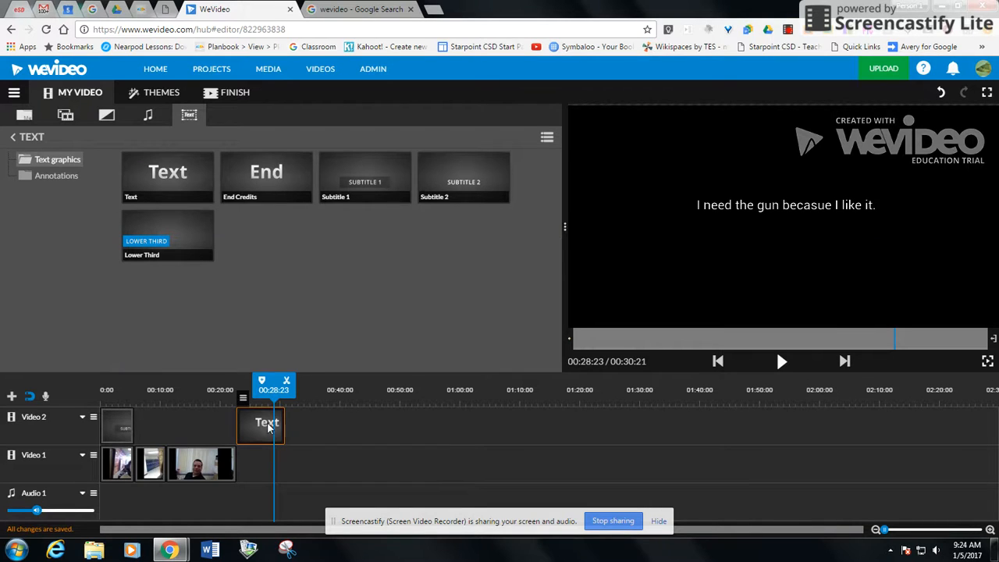
# - Stretch the end of the Text title on Video 2 to about 02:08:14, and trim it back to end at about 00:28:14
pyautogui.moveTo(282, 424); pyautogui.dragTo(867, 424)
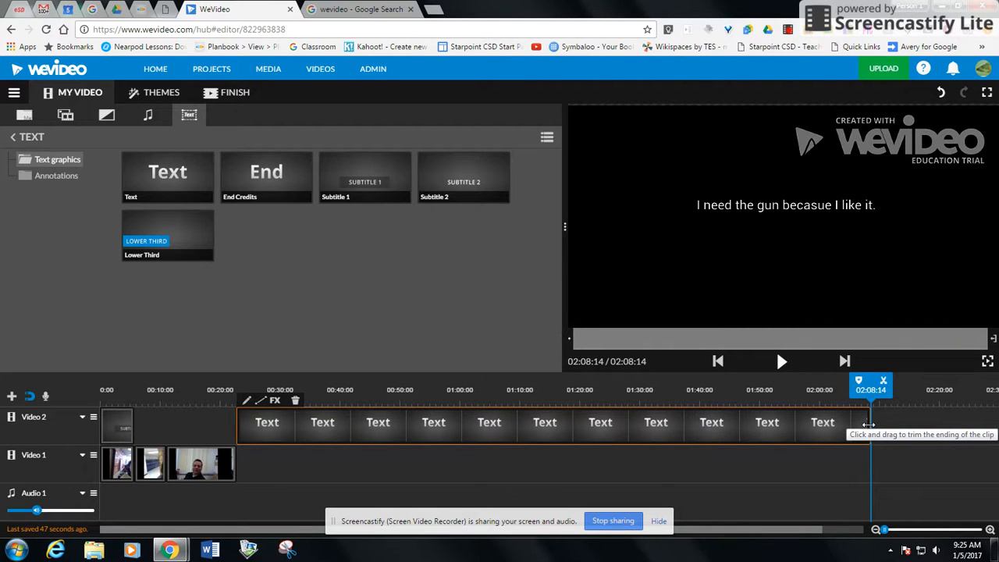
pyautogui.moveTo(868, 429); pyautogui.dragTo(270, 453)
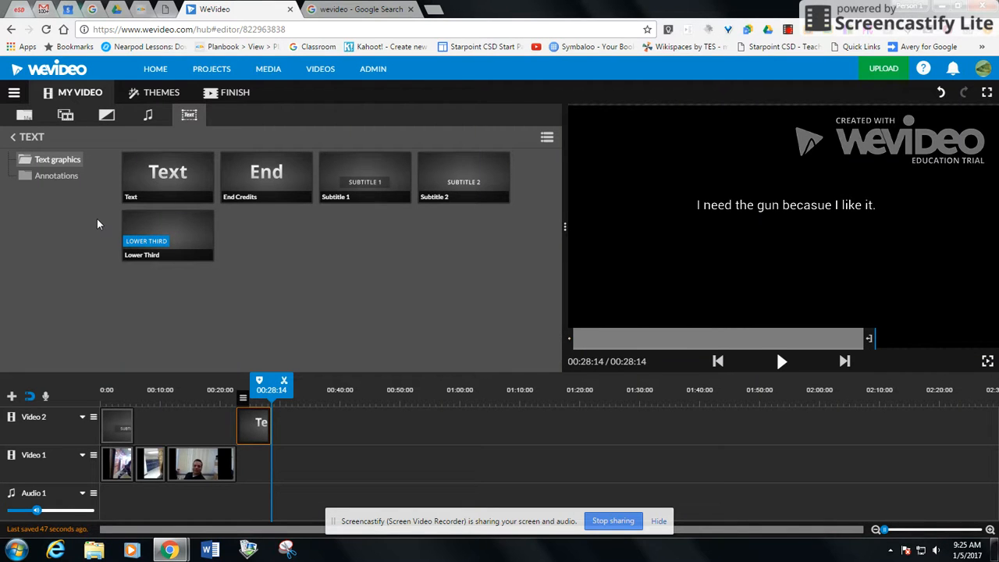
# - Add a Cross dissolve transition between the first and second clips on Video 1
pyautogui.click(109, 120)
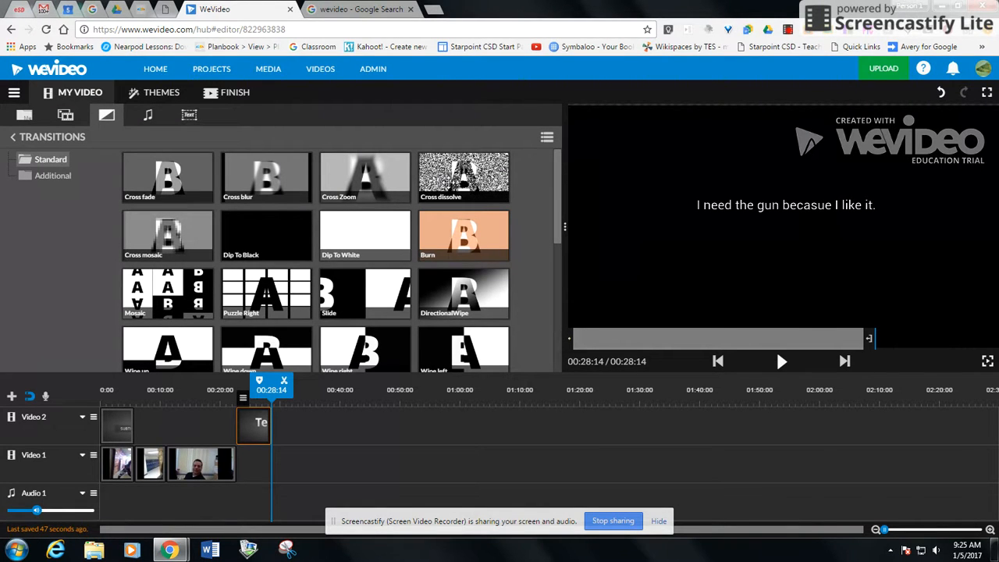
pyautogui.moveTo(459, 187)
pyautogui.mouseDown()
pyautogui.moveTo(223, 369)
pyautogui.moveTo(168, 423)
pyautogui.moveTo(179, 429)
pyautogui.moveTo(176, 466)
pyautogui.moveTo(148, 463)
pyautogui.moveTo(177, 462)
pyautogui.moveTo(156, 430)
pyautogui.moveTo(228, 422)
pyautogui.moveTo(177, 433)
pyautogui.moveTo(186, 443)
pyautogui.moveTo(179, 459)
pyautogui.moveTo(148, 466)
pyautogui.mouseUp()
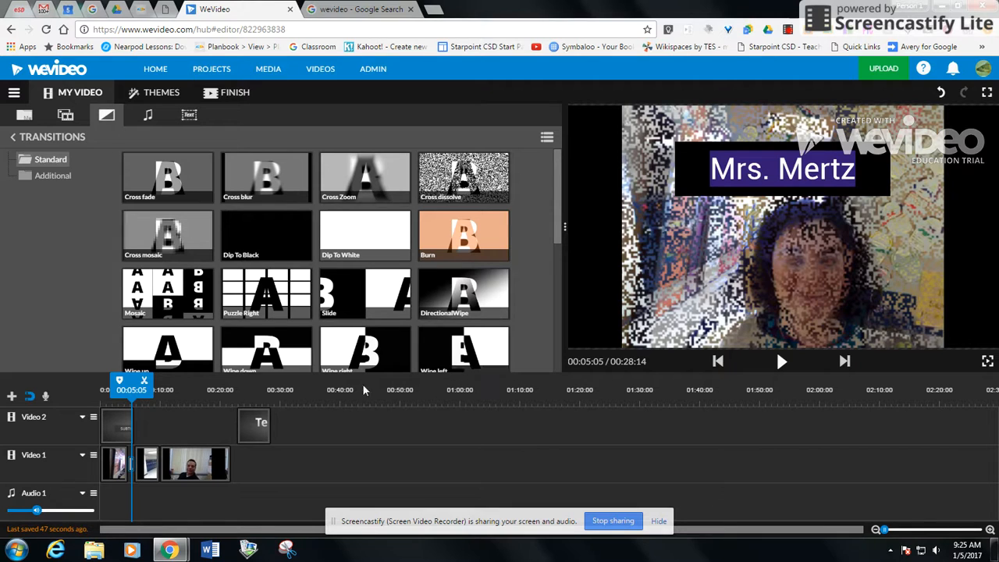
# - Play the video from the beginning to check the Cross dissolve between the first two clips, and pause in the third clip
pyautogui.moveTo(120, 382); pyautogui.dragTo(88, 387)
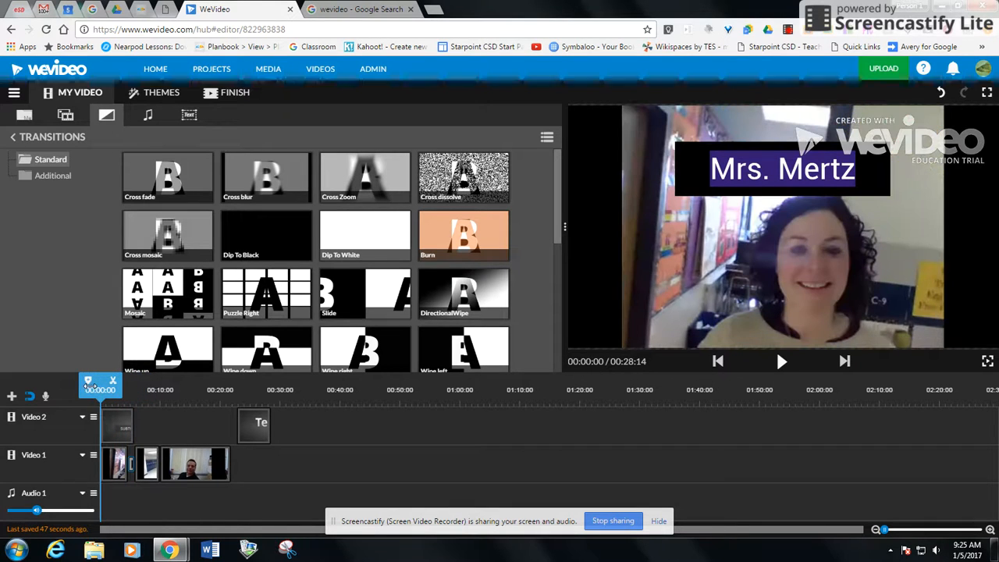
pyautogui.click(780, 361)
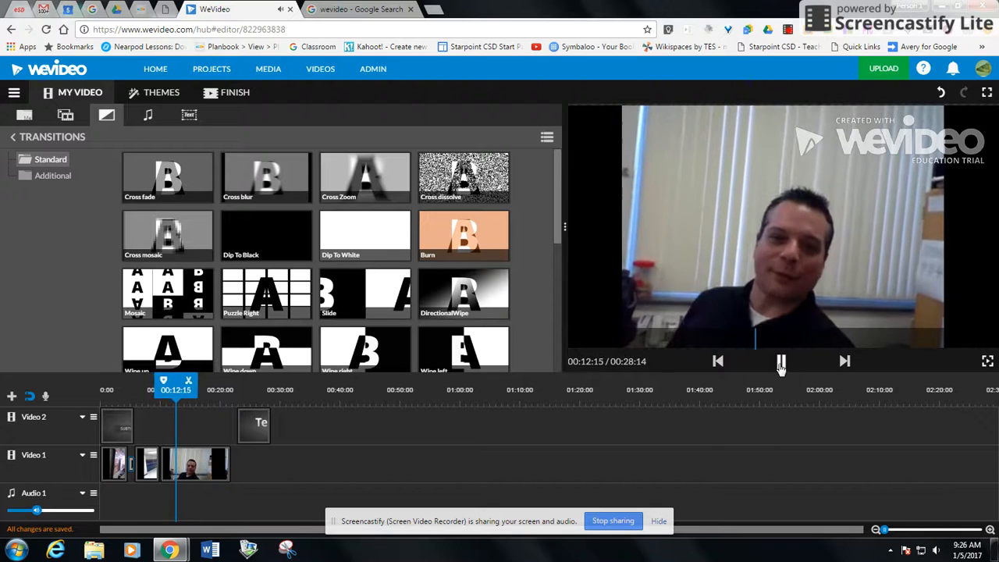
pyautogui.press('space')
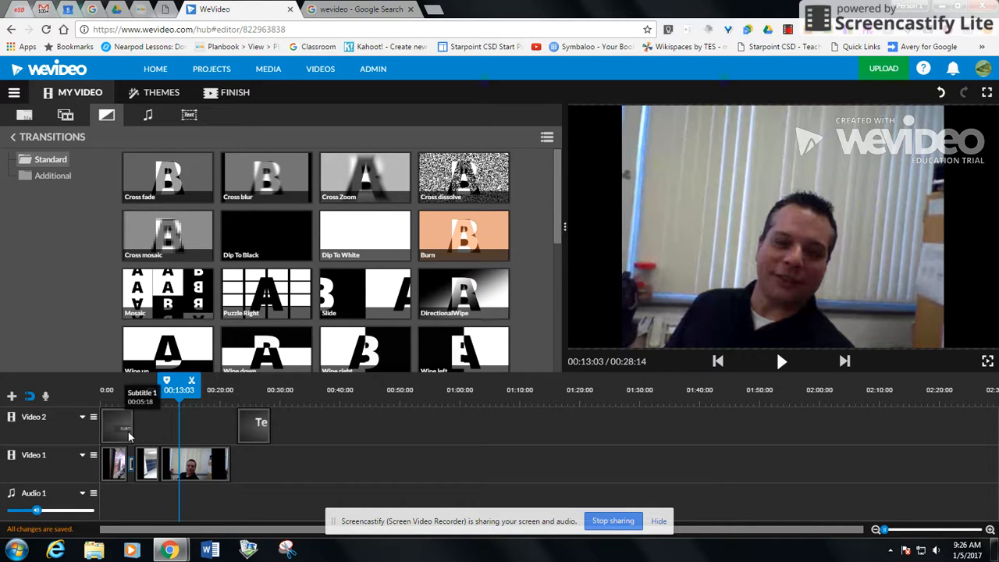
# - Try to trim the end of the subtitle on Video 2 back toward the start of the Cross dissolve
pyautogui.moveTo(131, 421)
pyautogui.mouseDown()
pyautogui.moveTo(145, 421)
pyautogui.moveTo(128, 416)
pyautogui.mouseUp()
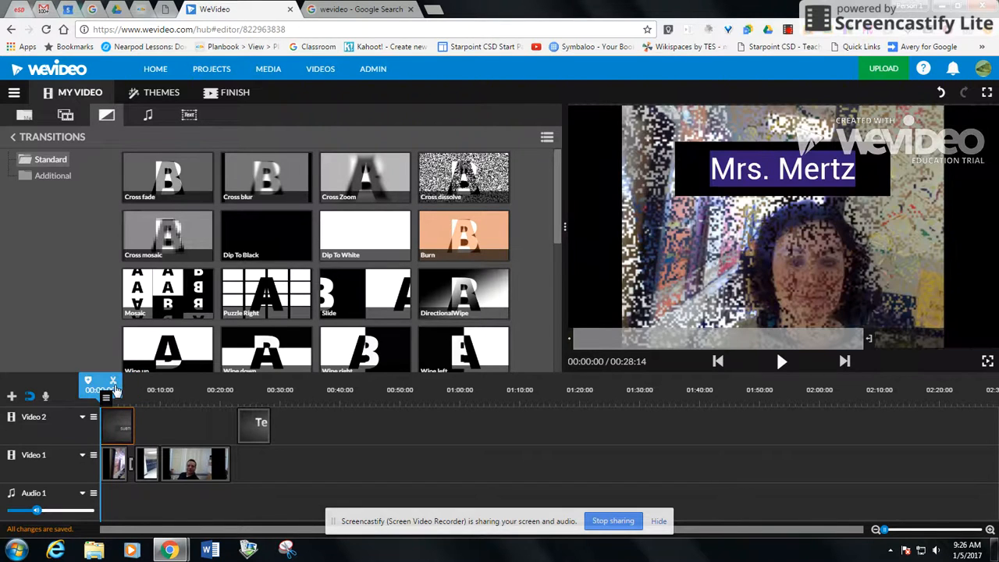